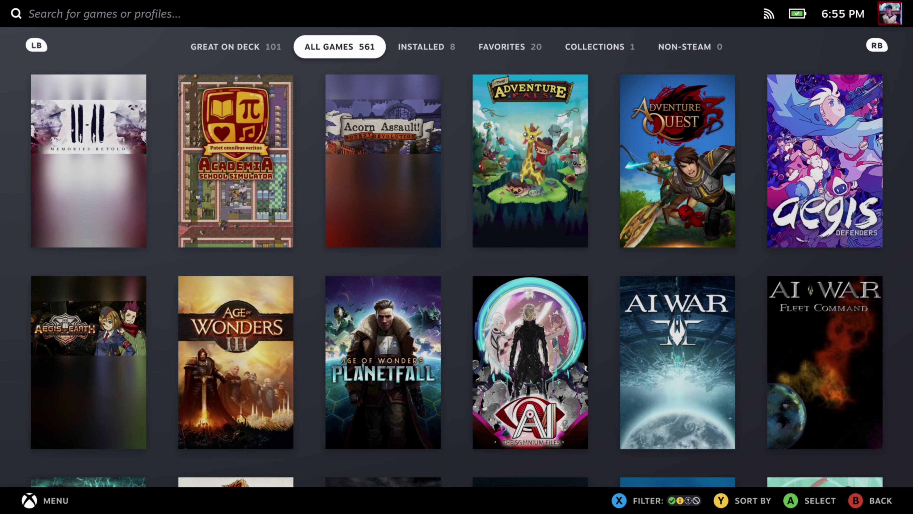
Step: Bring up the main menu over the All Games library of 561 titles
key("ctrl+1")
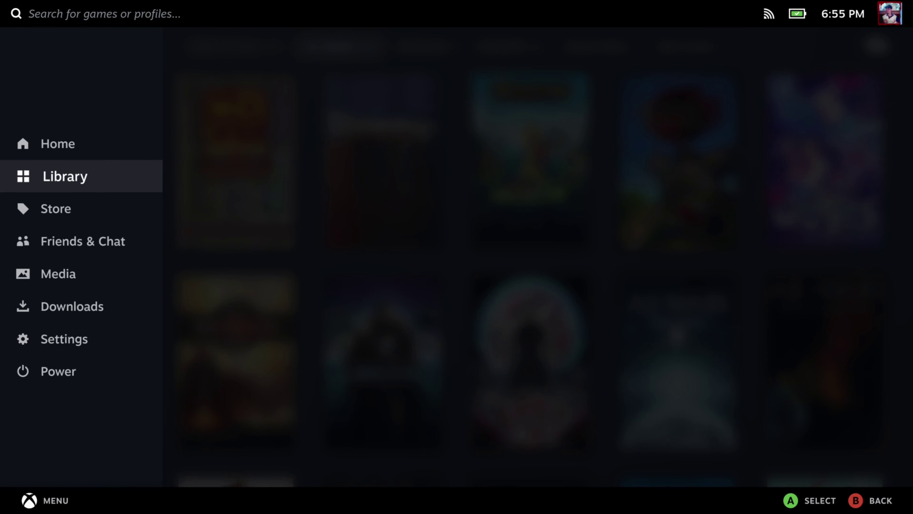
Step: Close the menu and fast-scroll the All Games grid to its last row, landing on Ys Origin
key("Return")
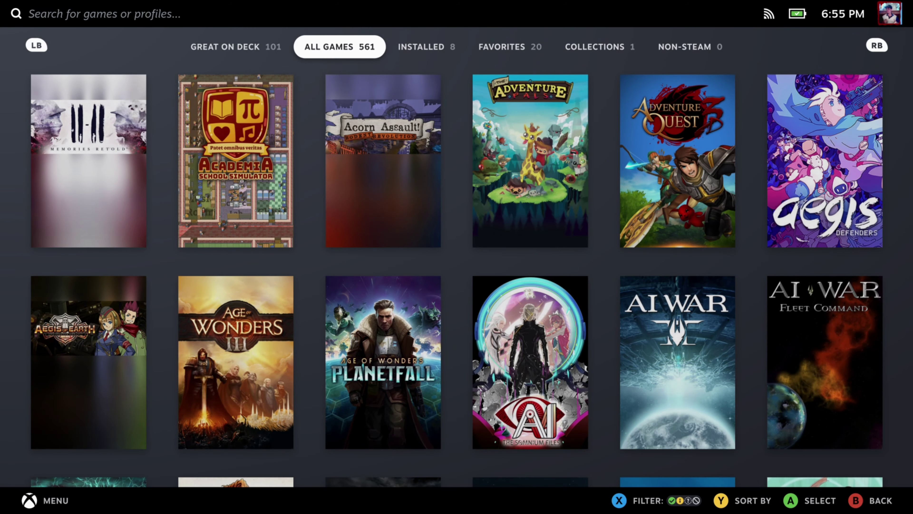
key("Down")
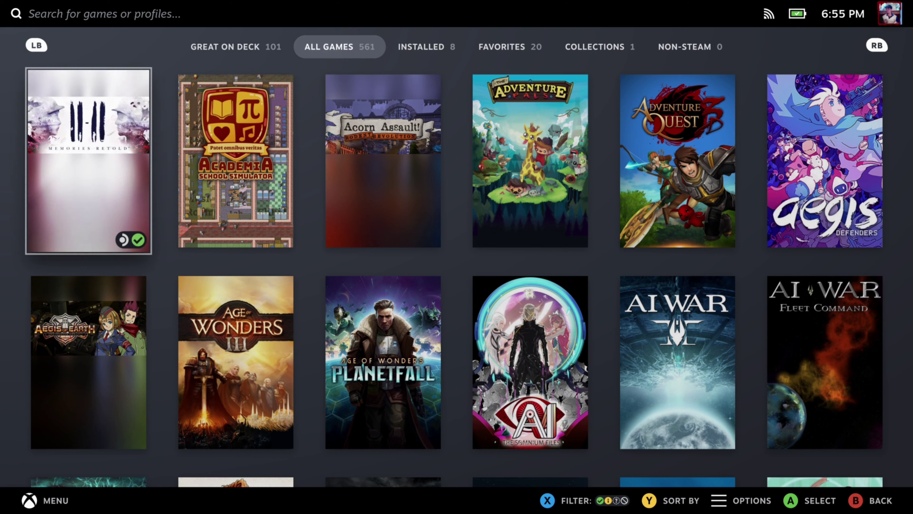
key("Down")
key("Down")
key("Down")
key("Down")
key("Down")
key("Down")
key("Down")
key("Down")
key("Down")
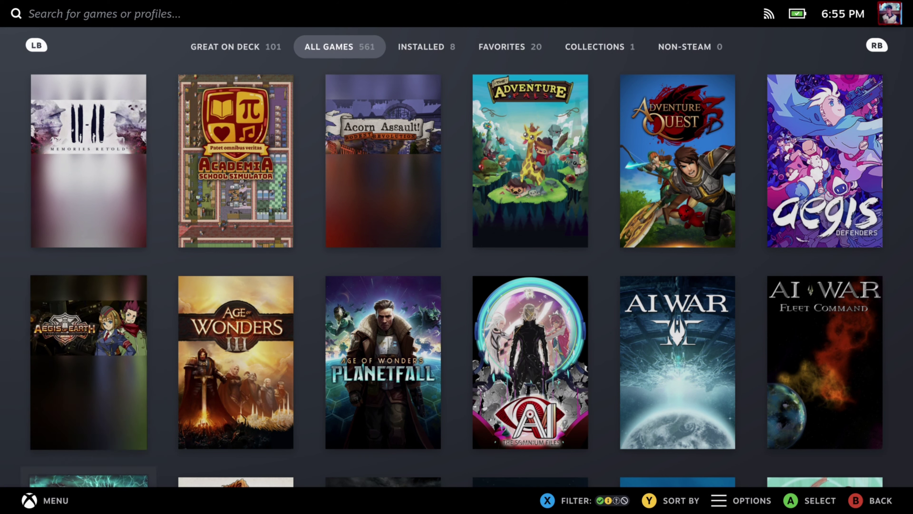
key("Down")
key("Down")
key("Down")
key("Down")
key("Down")
key("Down")
key("Down")
key("Down")
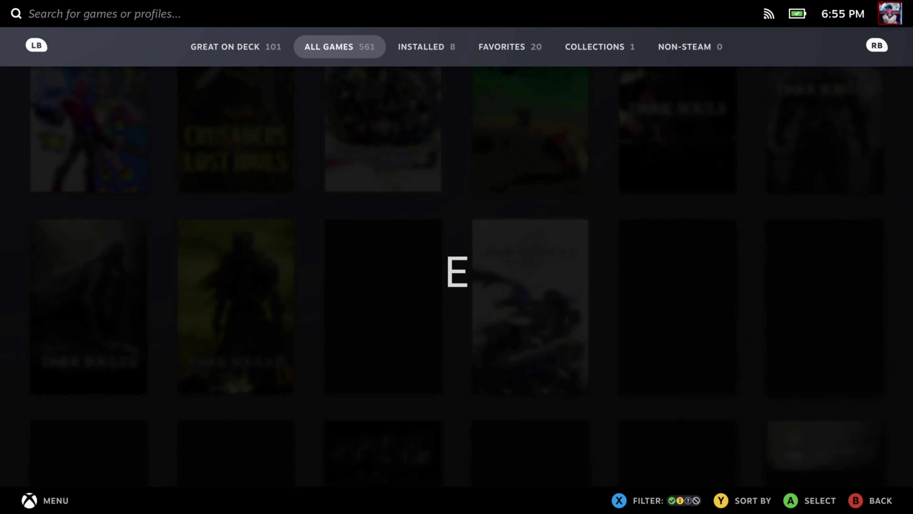
key("Down")
key("Down")
key("Down")
key("Down")
key("Down")
key("Down")
key("Down")
key("Down")
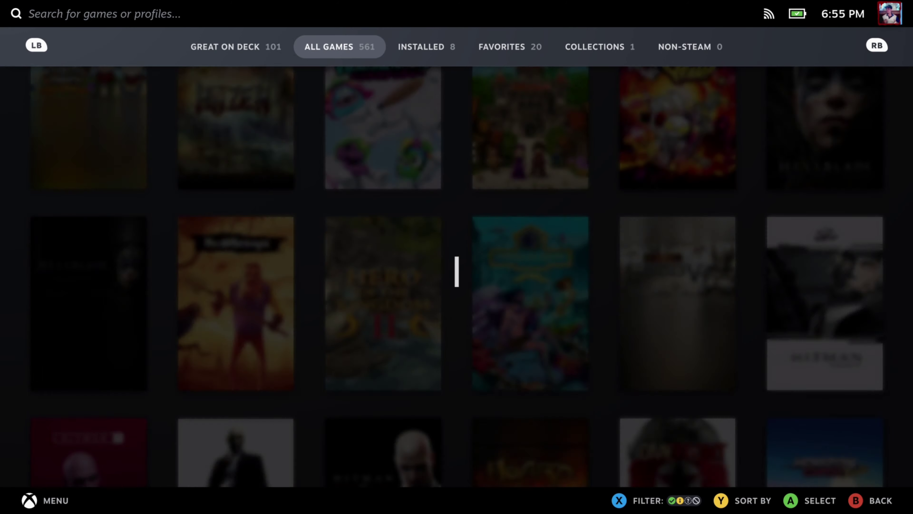
key("Down")
key("Down")
key("Down")
key("Down")
key("Down")
key("Down")
key("Down")
key("Down")
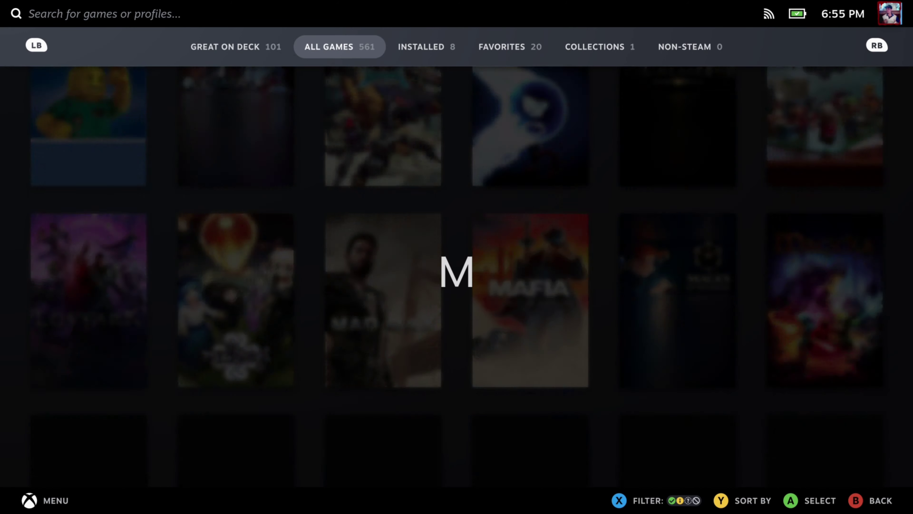
key("Down")
key("Down")
key("Down")
key("Down")
key("Down")
key("Down")
key("Down")
key("Down")
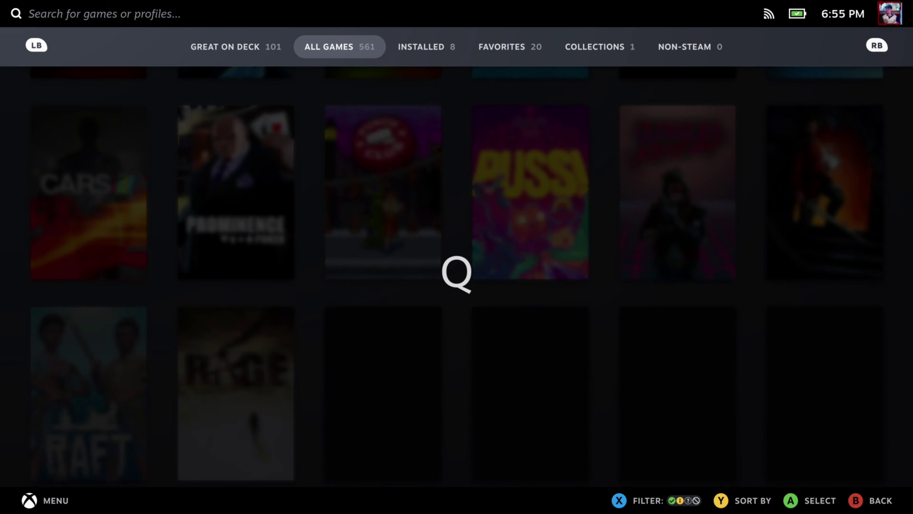
key("Down")
key("Down")
key("Down")
key("Down")
key("Down")
key("Down")
key("Down")
key("Down")
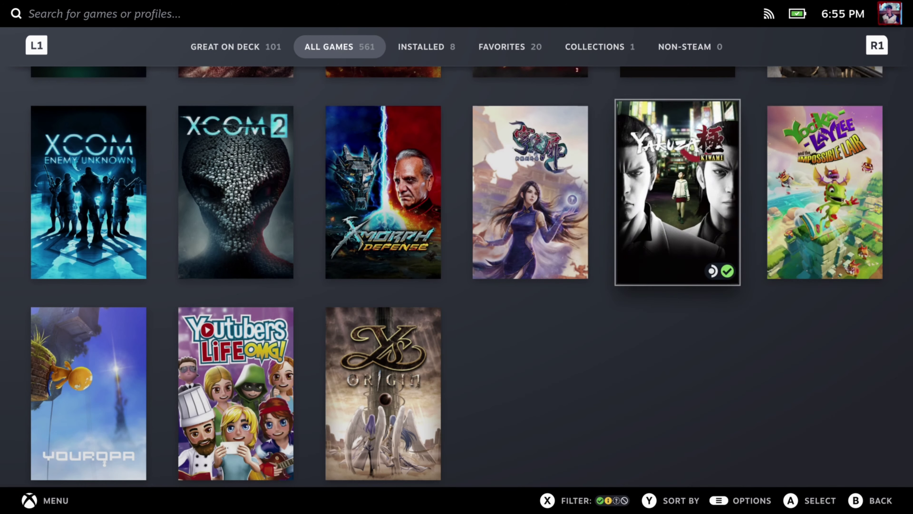
key("Right")
key("Left")
key("Left")
key("Left")
key("Down")
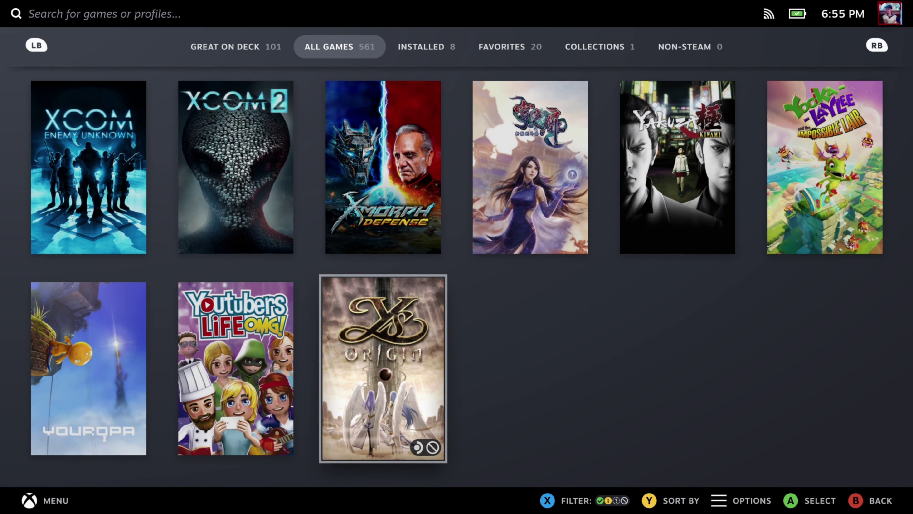
Step: Install Ys Origin from its game page, accepting the Unsupported compatibility warning
key("Return")
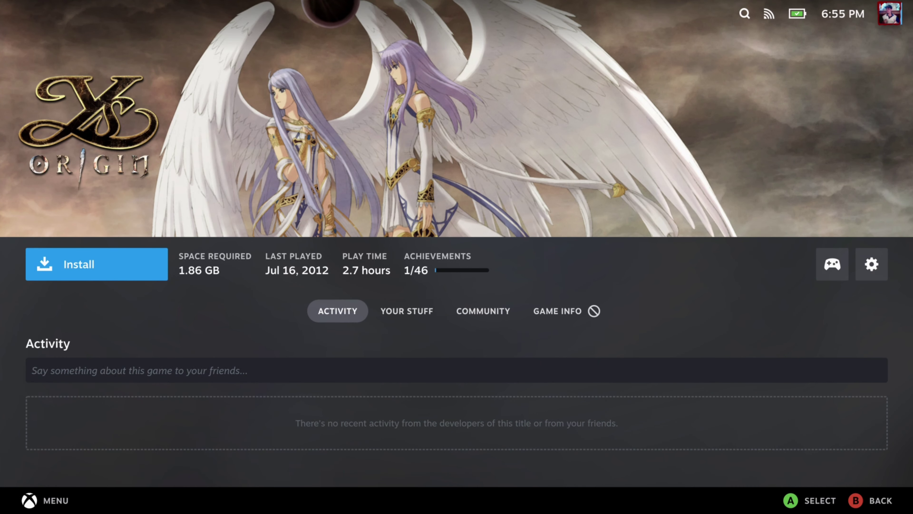
key("Return")
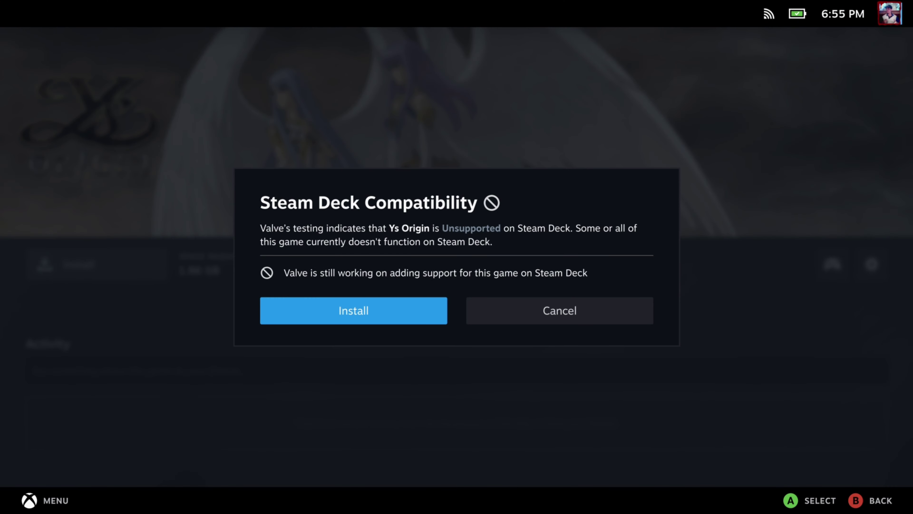
key("Return")
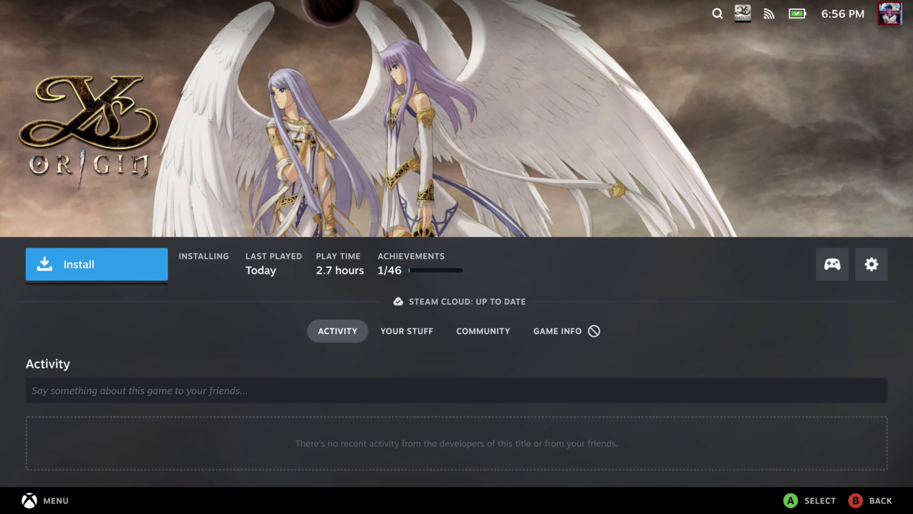
Step: Open Settings from the Steam menu and go to the Storage category
key("super")
key("Down")
key("Down")
key("Down")
key("Down")
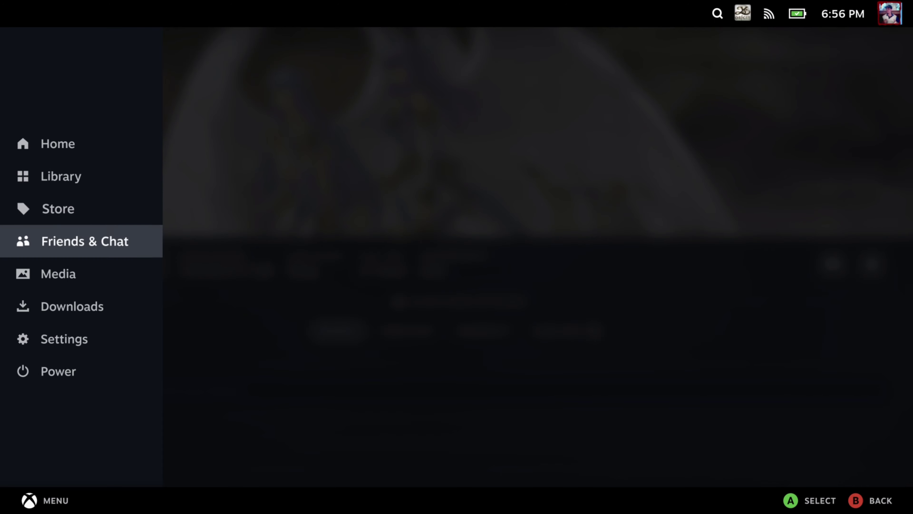
key("Down")
key("Return")
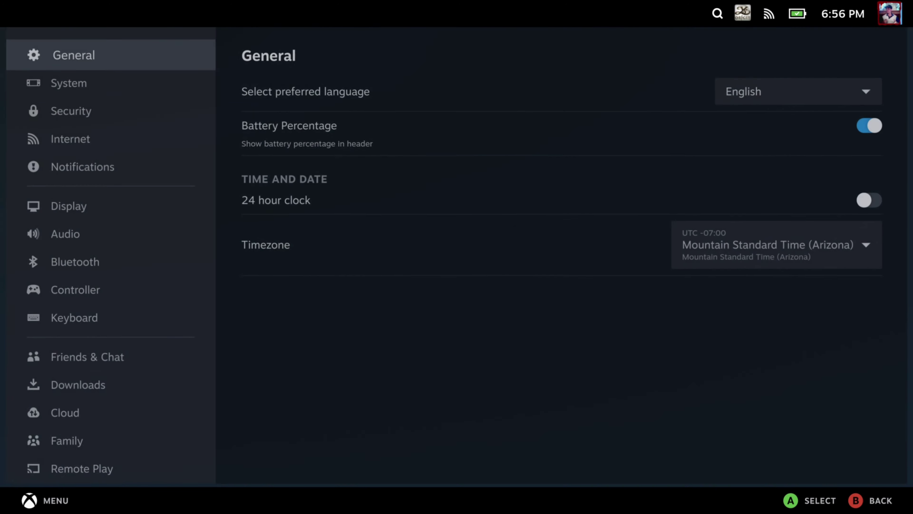
key("Down")
key("Down")
key("Down")
key("Down")
key("Down")
key("Down")
key("Down")
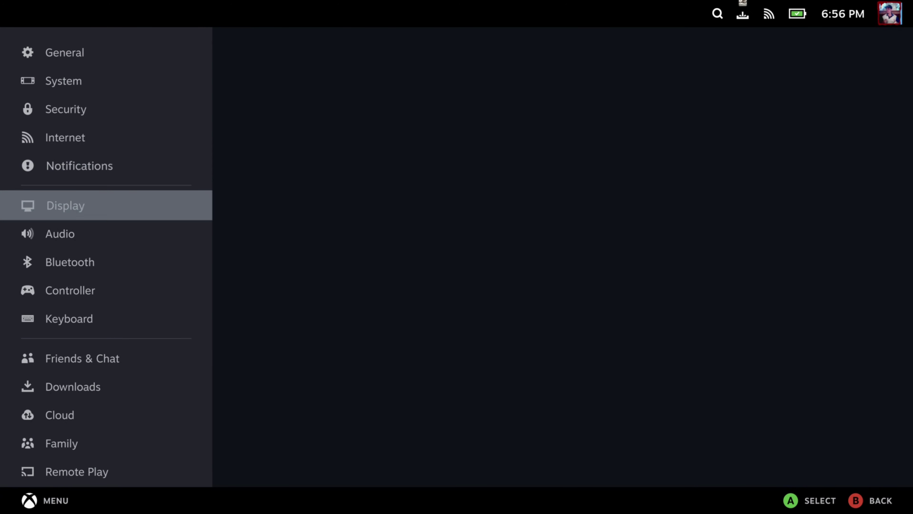
key("Down")
key("Down")
key("Down")
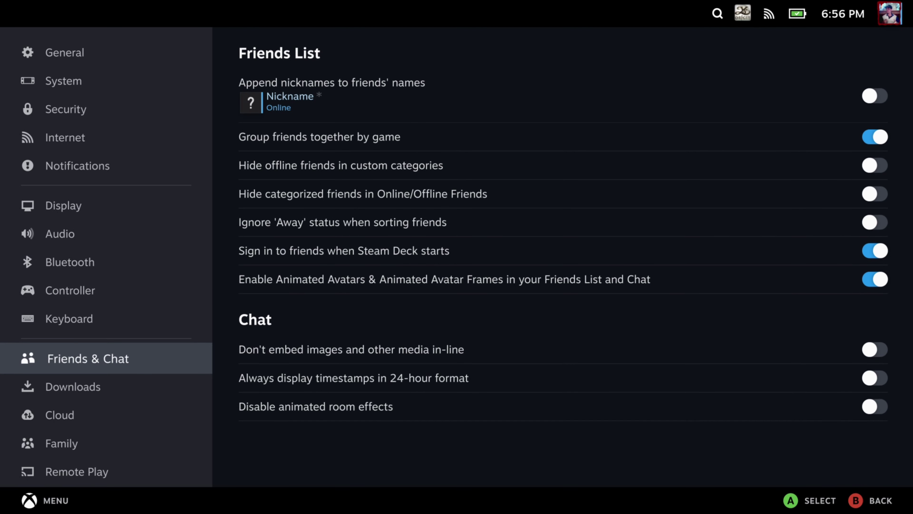
key("Down")
key("Down")
key("Down")
key("Down")
key("Down")
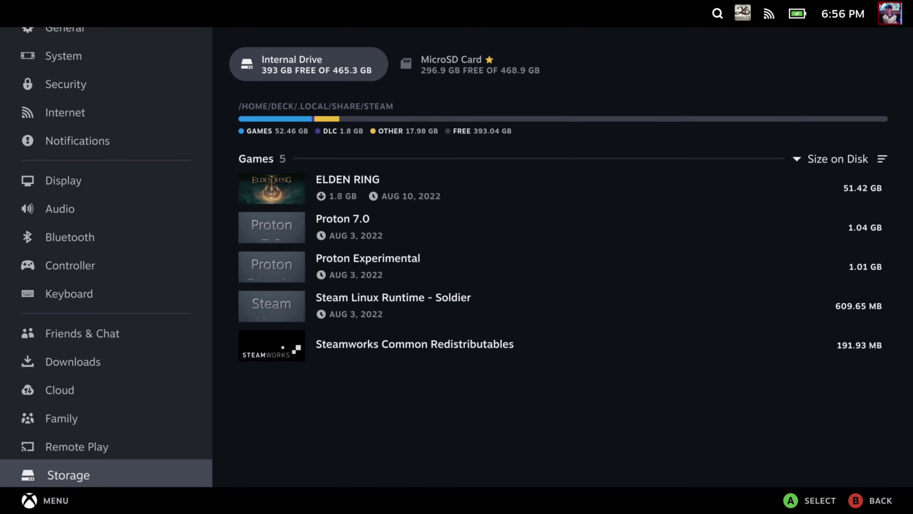
Step: Show the eight games on the MicroSD card, Dinkum among them
key("Right")
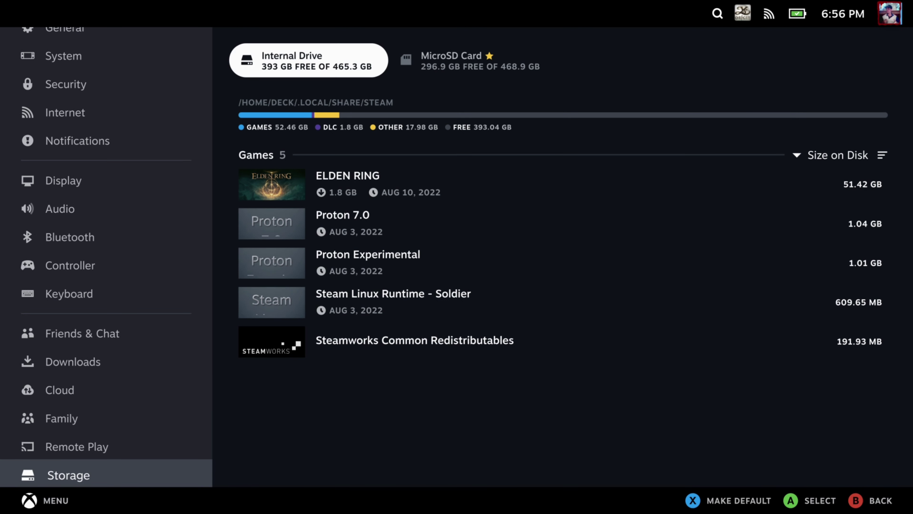
key("Right")
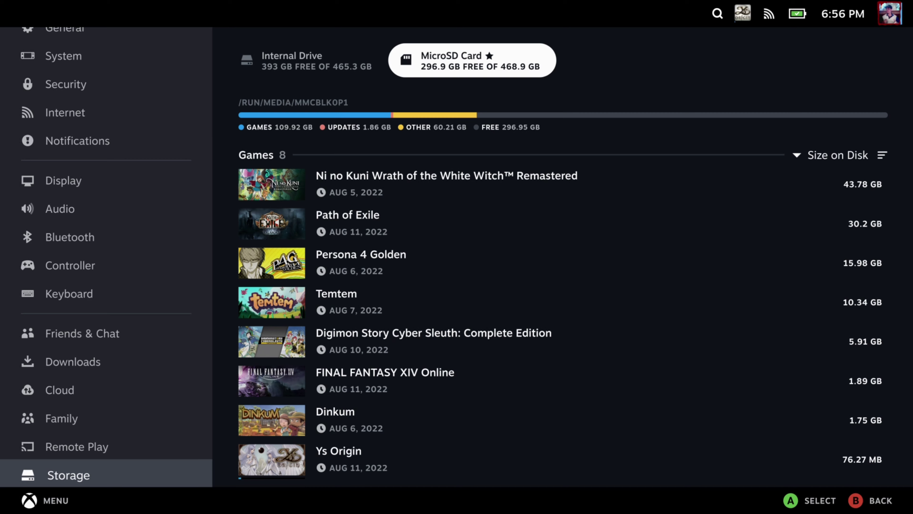
key("Left")
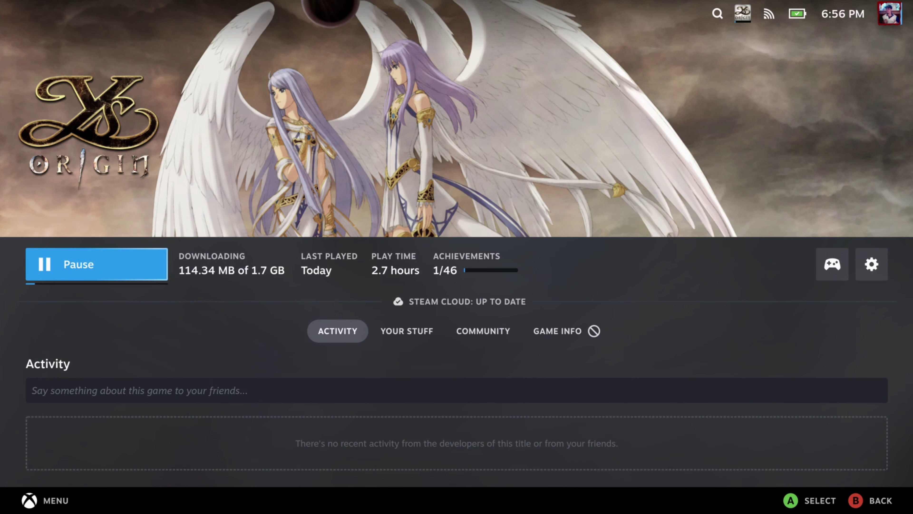
Step: Leave the game page and open the Steam store from the main menu
key("Escape")
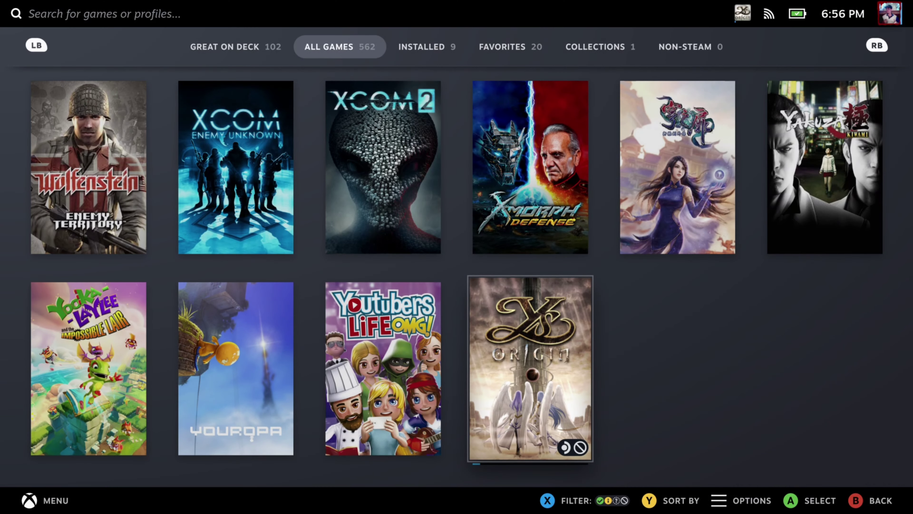
key("super")
key("Up")
key("Up")
key("Up")
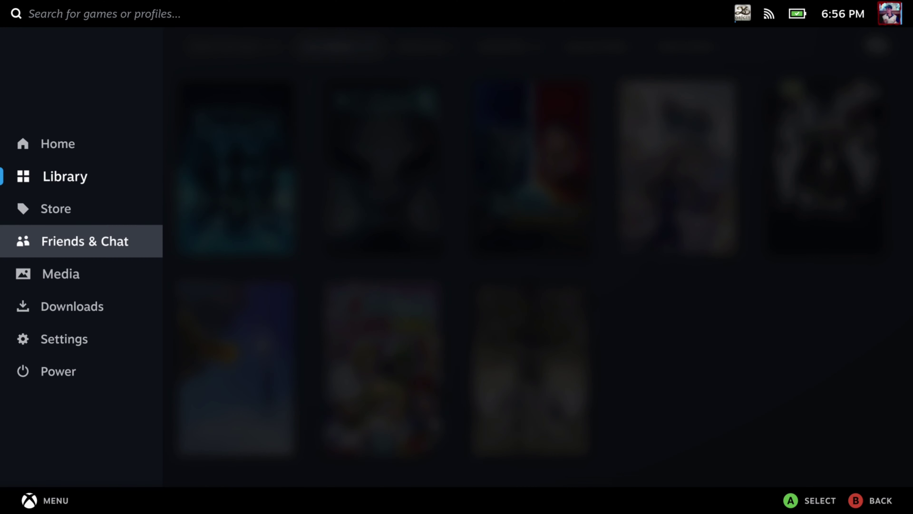
key("Up")
key("Return")
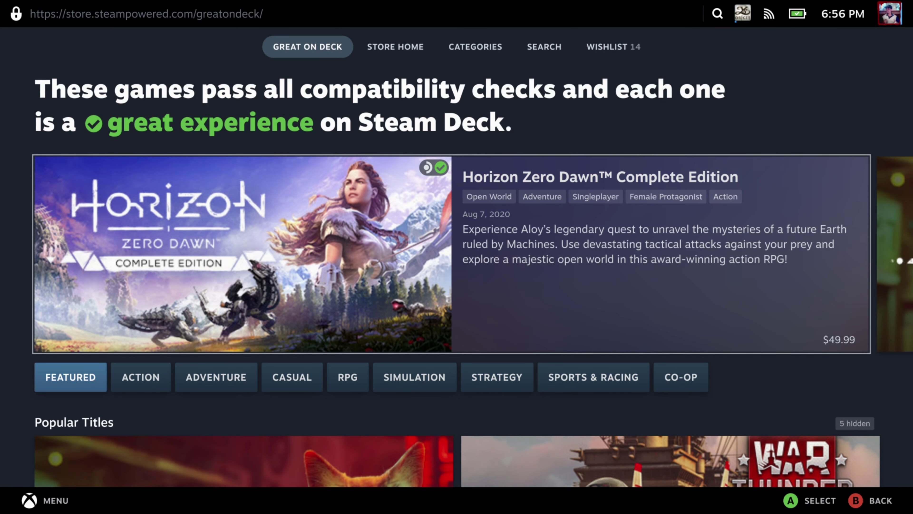
Step: Filter the store's popular titles to the RPG genre
key("Right")
key("Right")
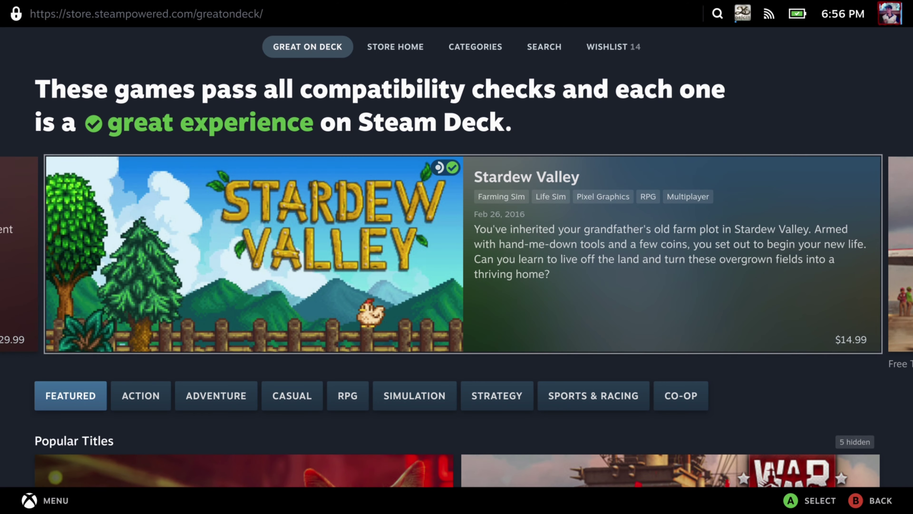
key("Down")
key("Right")
key("Right")
key("Right")
key("Right")
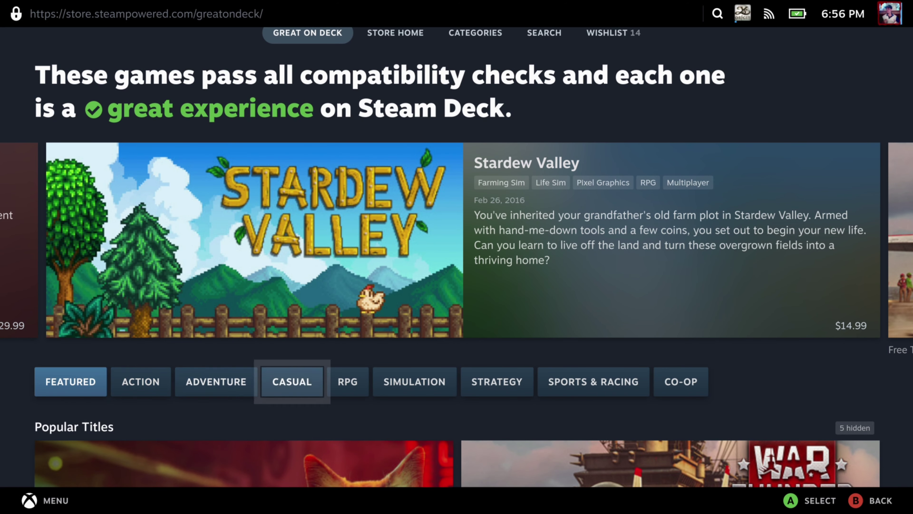
key("Right")
key("Left")
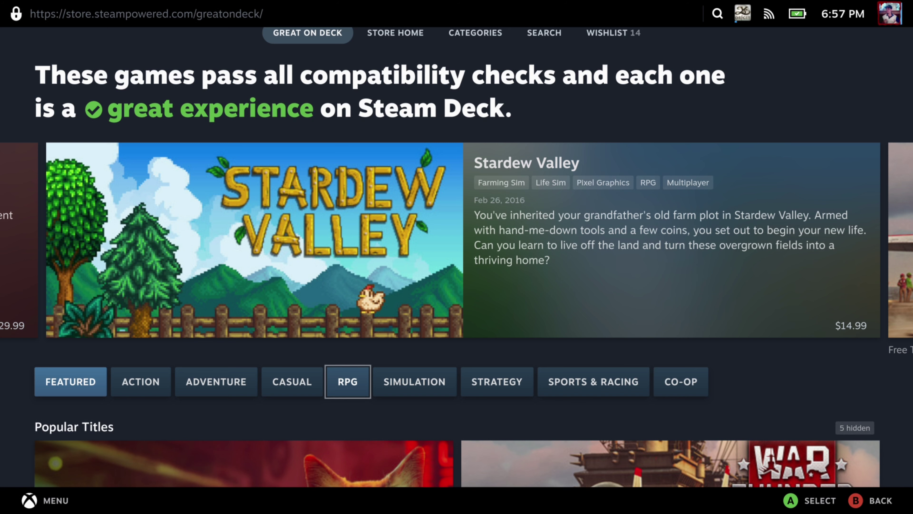
key("Return")
Step: Open Shop Titans' store page and choose Play Game to bring up its install destinations
key("Down")
key("Down")
key("Down")
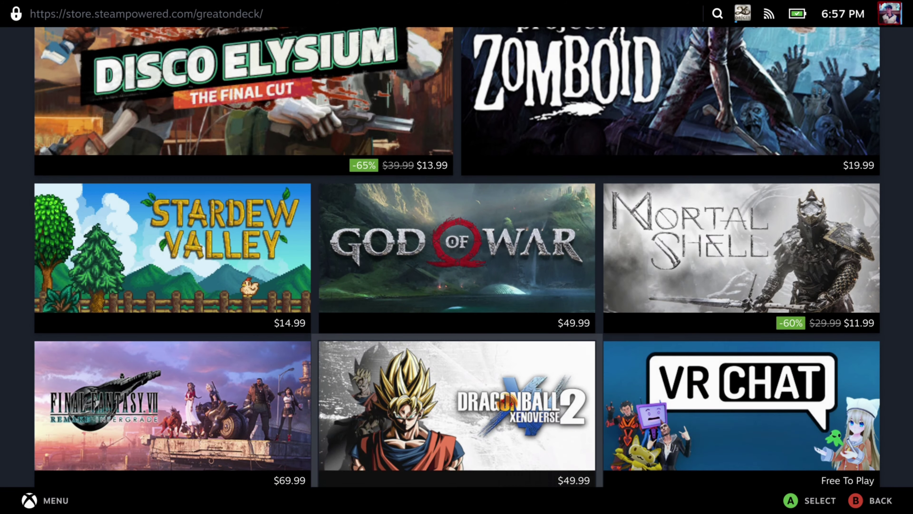
key("Down")
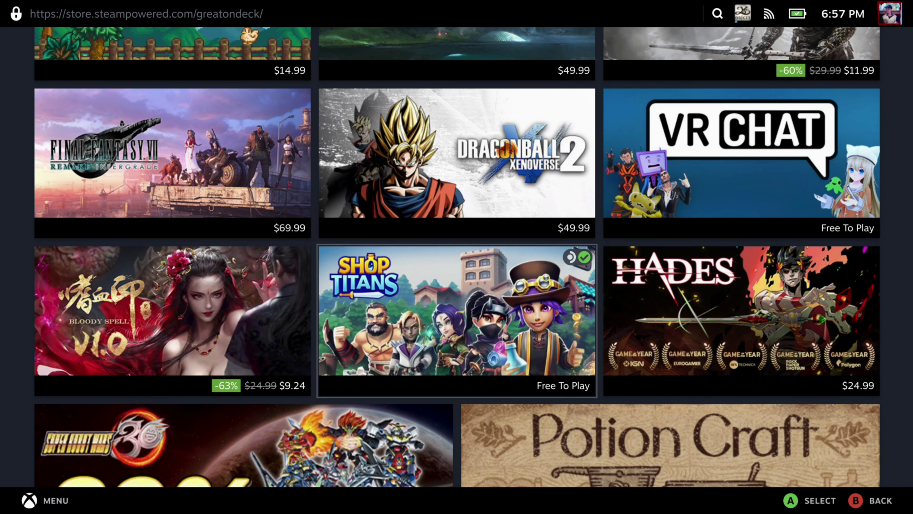
key("Return")
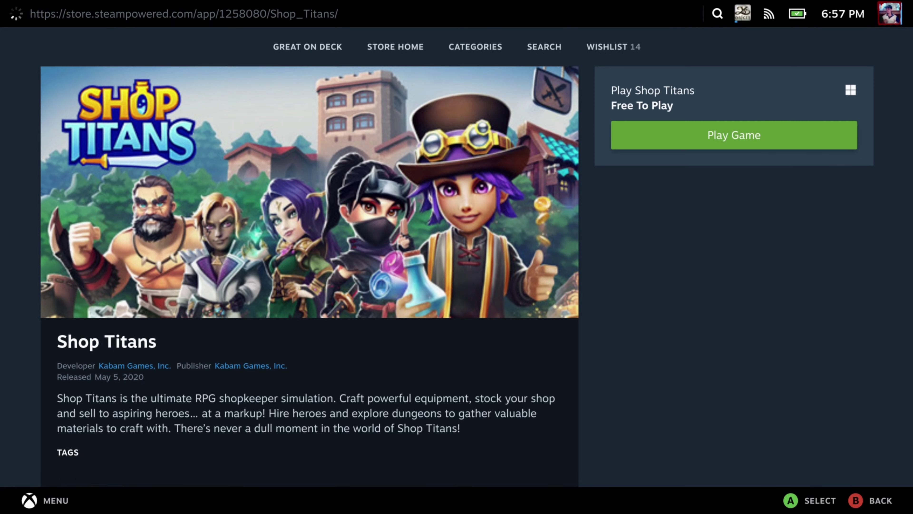
key("Right")
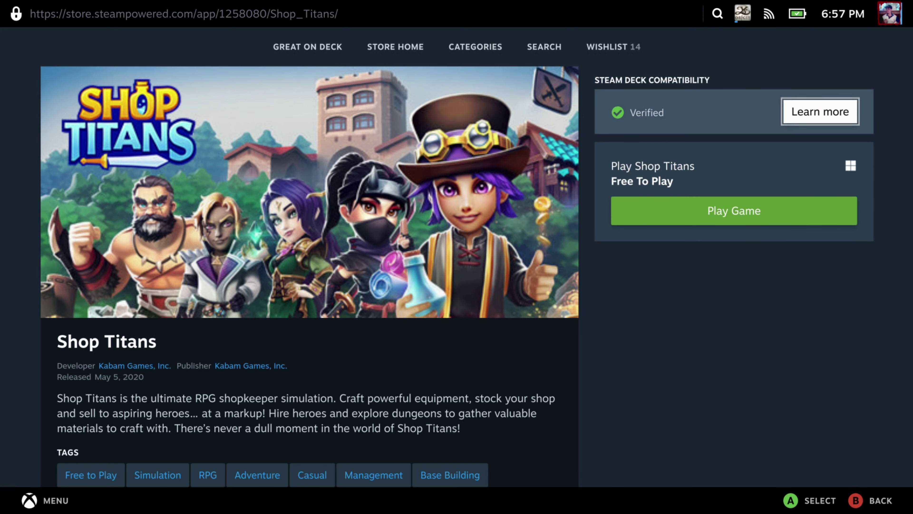
key("Down")
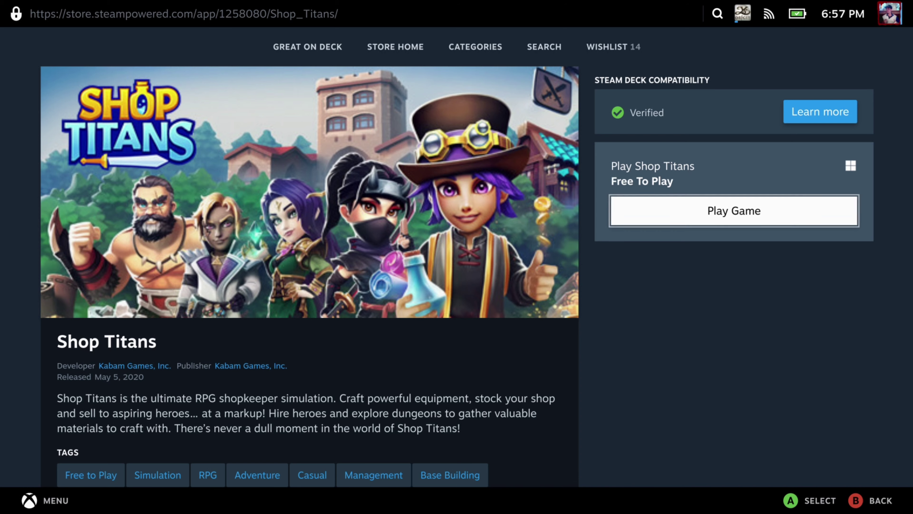
key("Return")
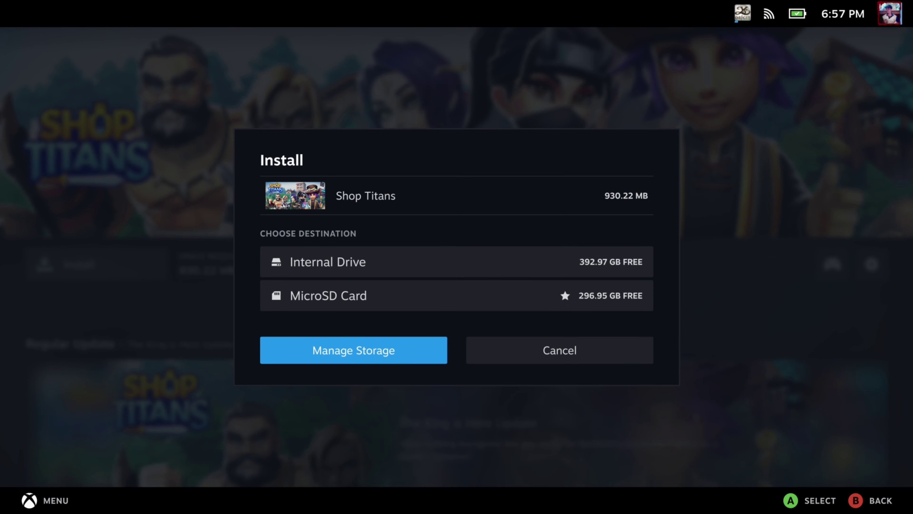
key("Up")
key("Up")
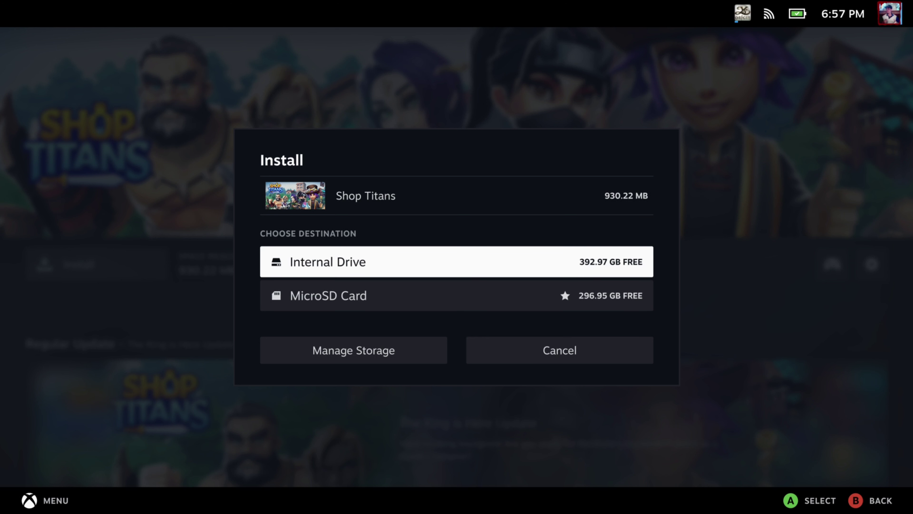
Step: Choose Manage Storage in the Install dialog to see the Internal Drive's 393 GB free and five games
key("Down")
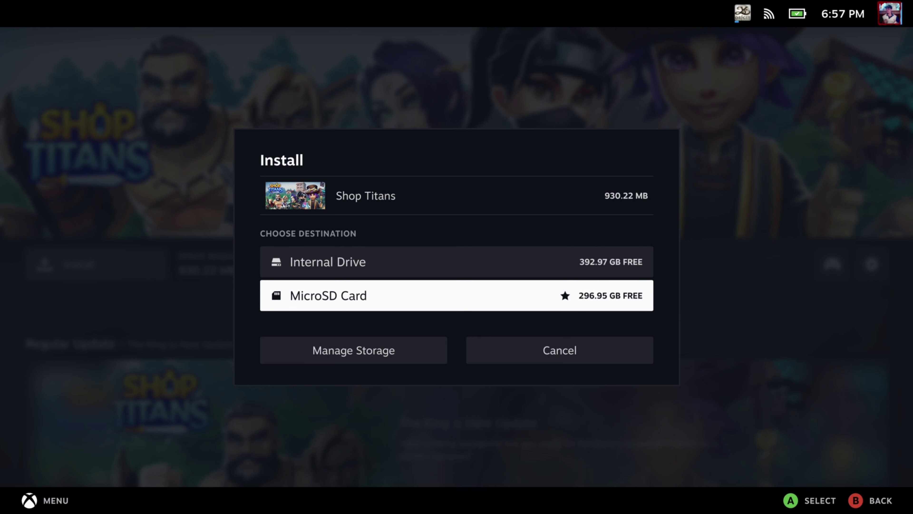
key("Down")
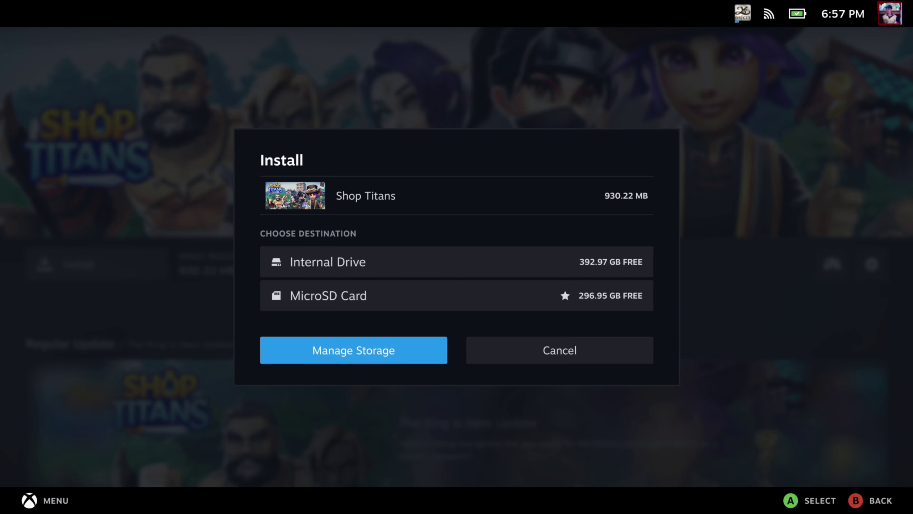
key("Return")
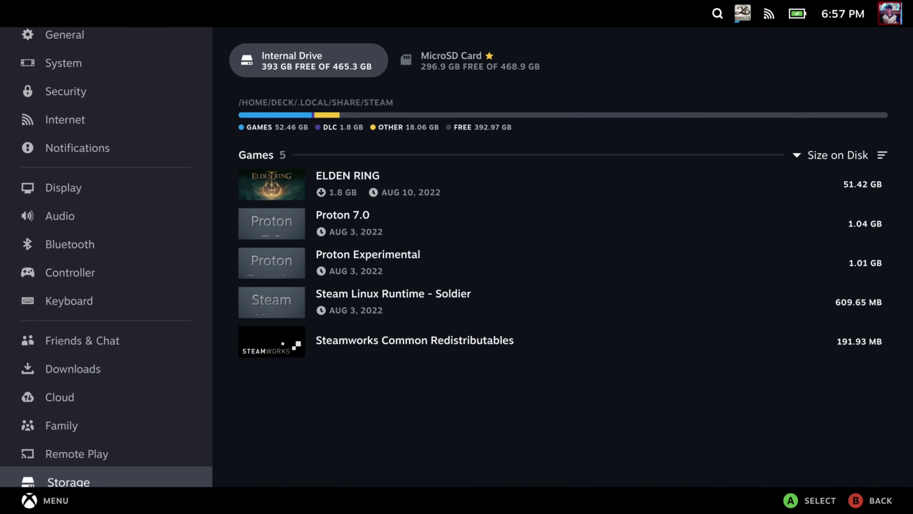
Step: Switch to the MicroSD Card's eight-game list and highlight Dinkum
key("Up")
key("Down")
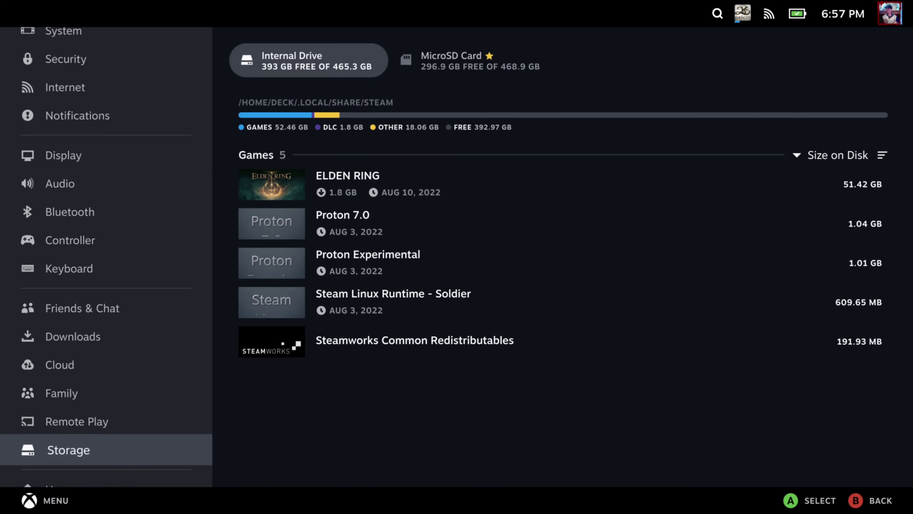
key("Right")
key("Right")
key("Down")
key("Down")
key("Down")
key("Down")
key("Down")
key("Down")
key("Down")
key("Down")
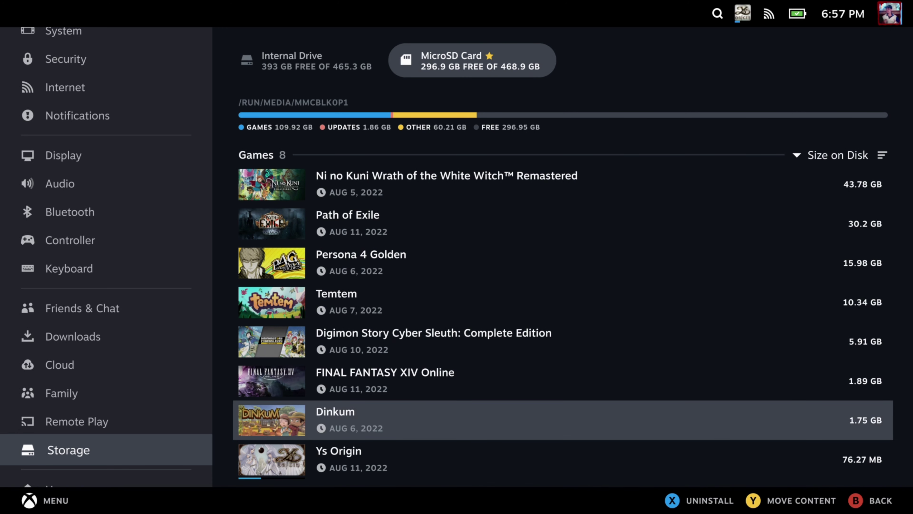
key("Down")
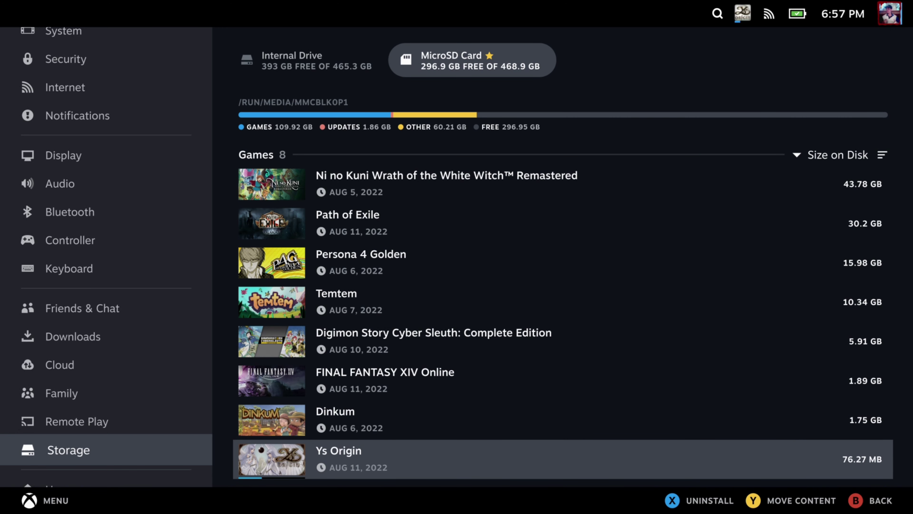
key("Up")
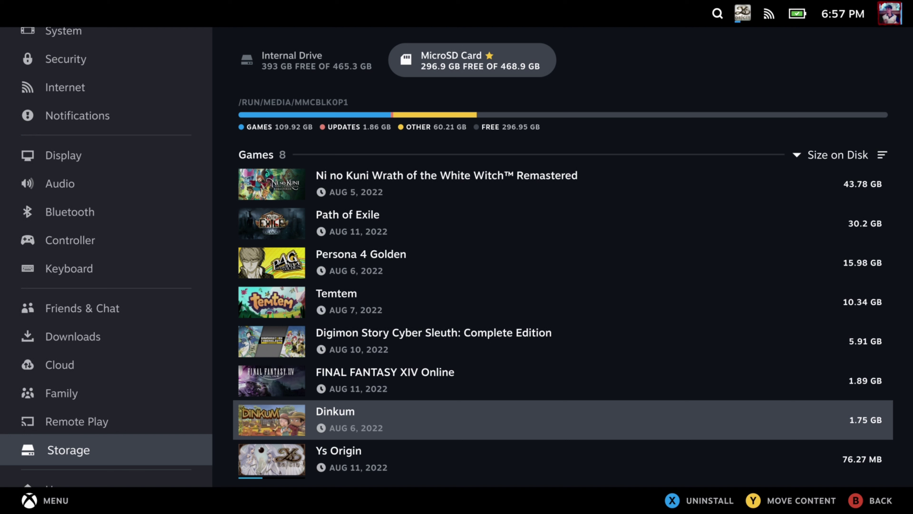
key("Up")
key("Up")
key("Up")
key("Up")
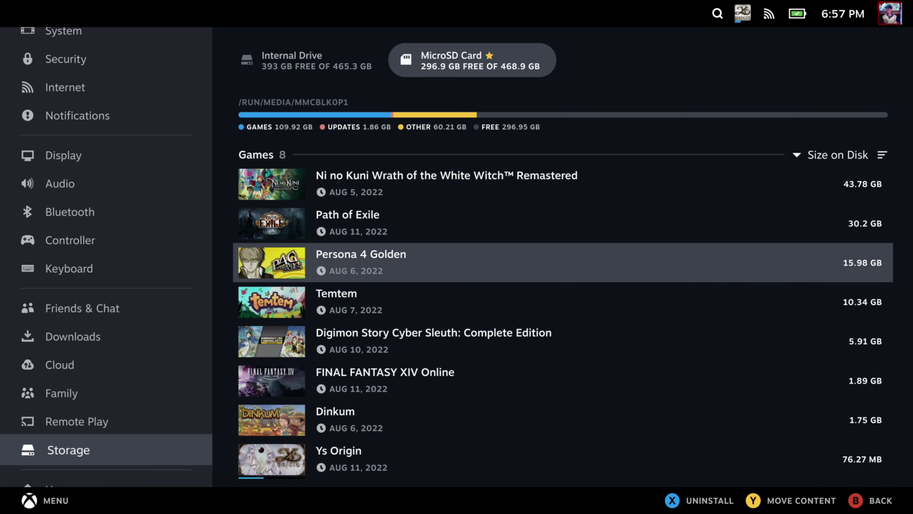
key("Up")
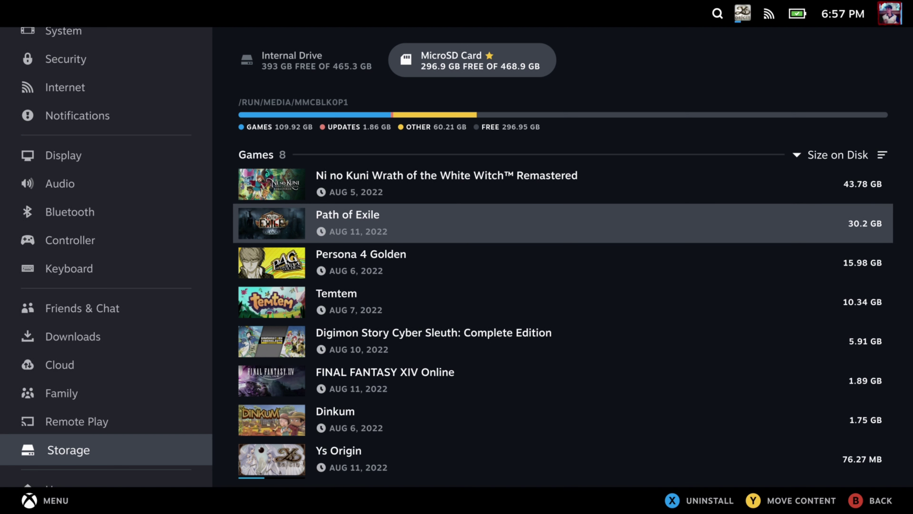
key("Down")
key("Down")
key("Down")
key("Down")
key("Down")
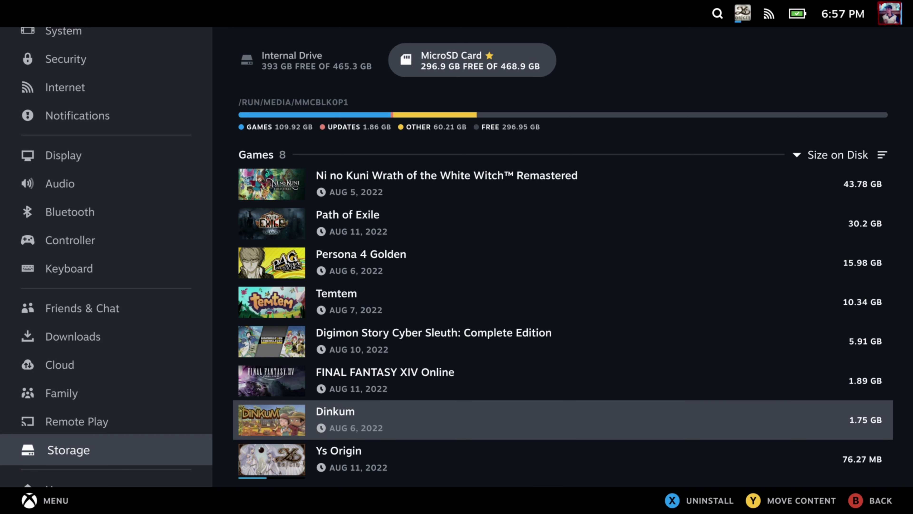
Step: Move Dinkum to the internal drive through Move Content and wait for it to finish
key("y")
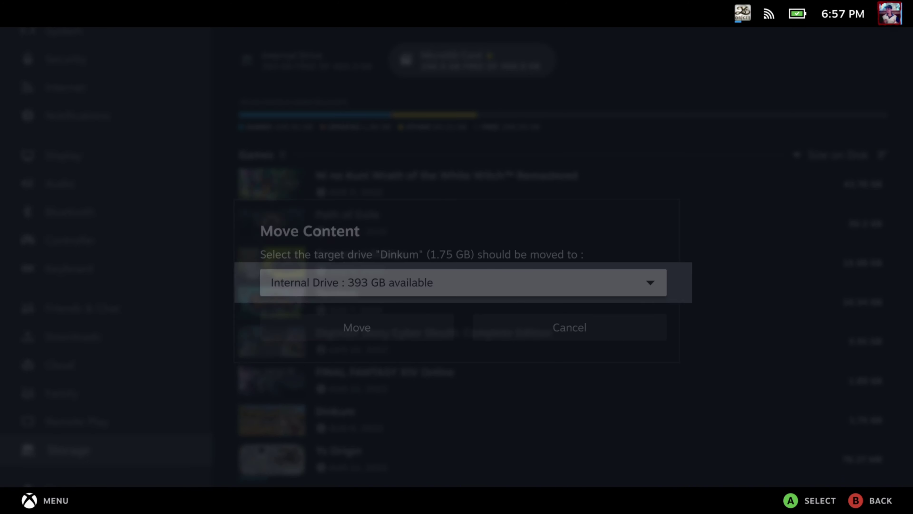
key("Down")
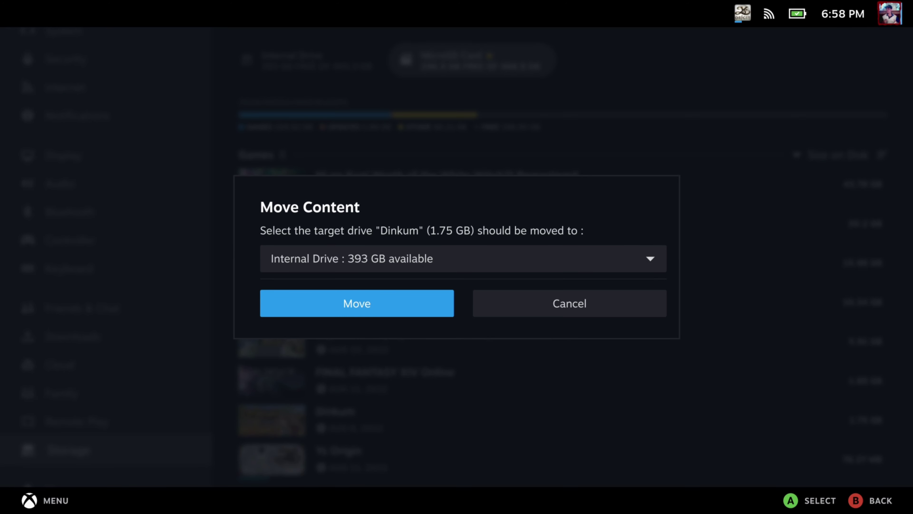
key("Return")
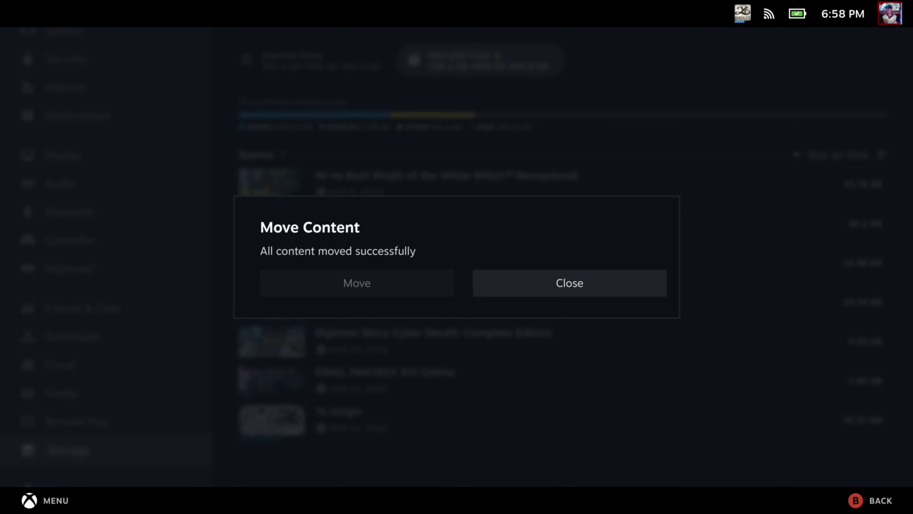
key("Right")
Step: Close the move notice and open the Internal Drive list, now showing Dinkum at 1.75 GB
key("Return")
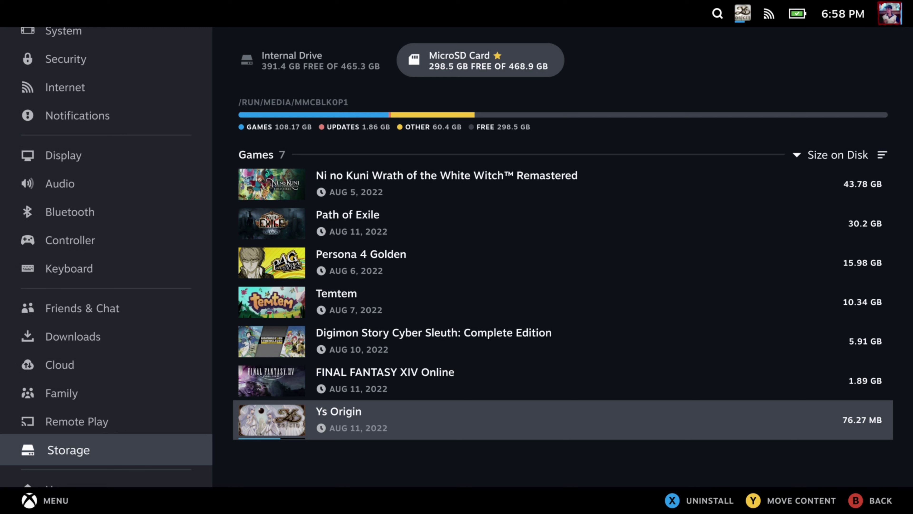
key("Left")
key("Right")
key("Up")
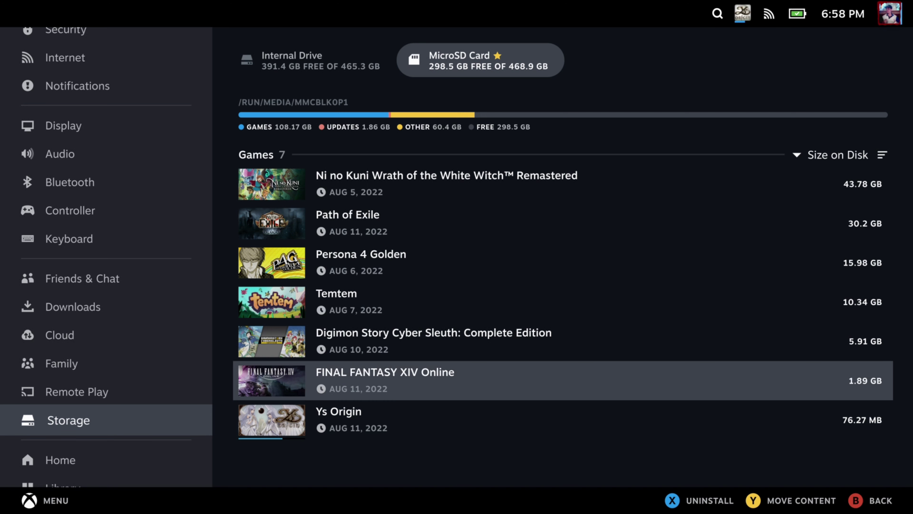
key("Up")
key("Up")
key("Up")
key("Up")
key("Up")
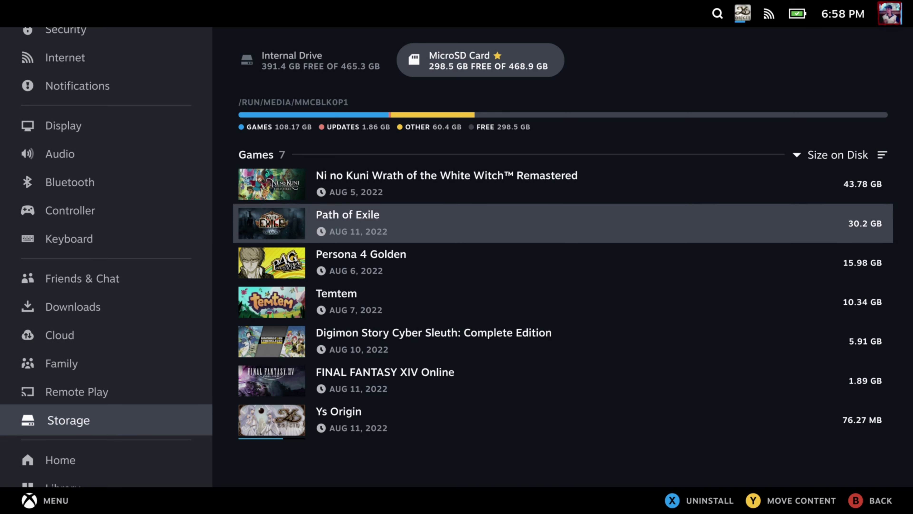
key("Up")
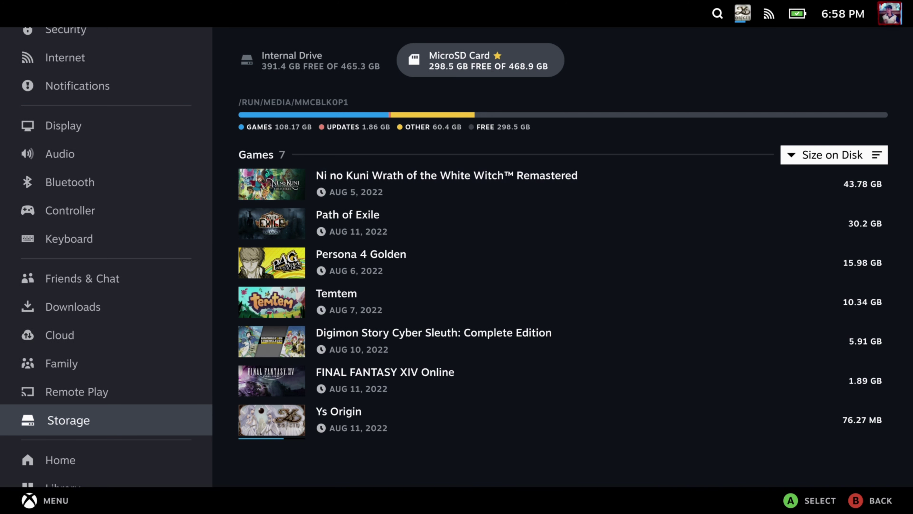
key("Up")
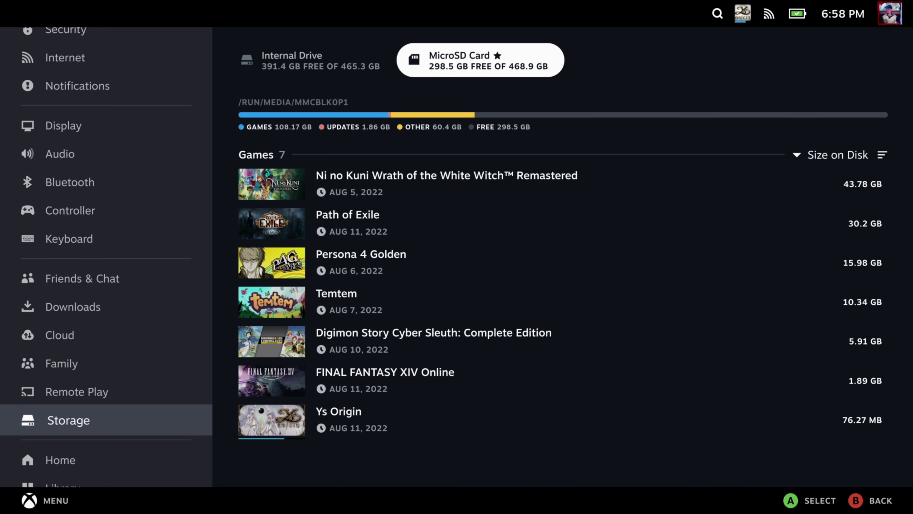
key("Left")
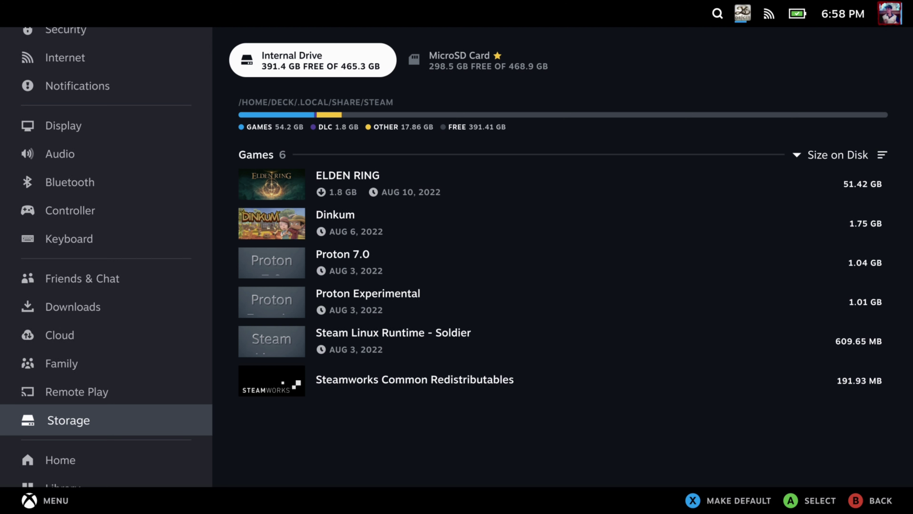
Step: Switch back to the MicroSD Card list: seven games, 298.5 GB free, no Dinkum
left_click(480, 60)
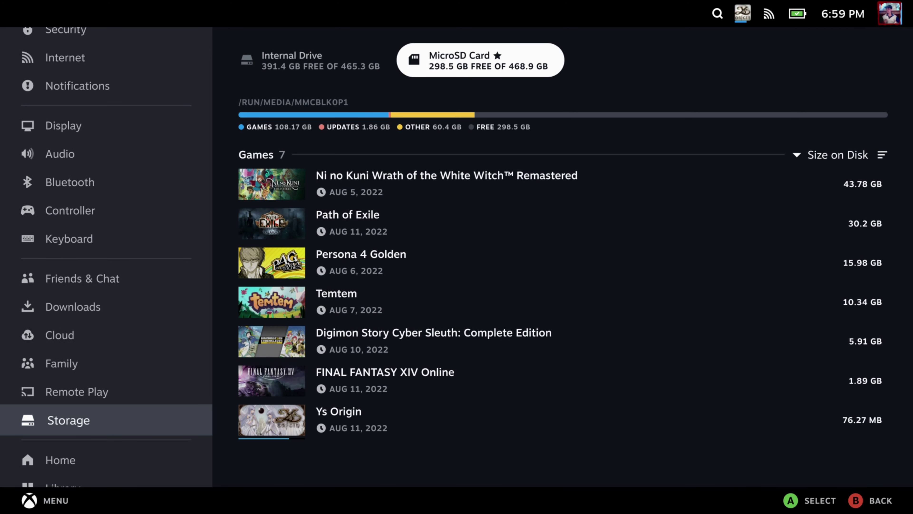